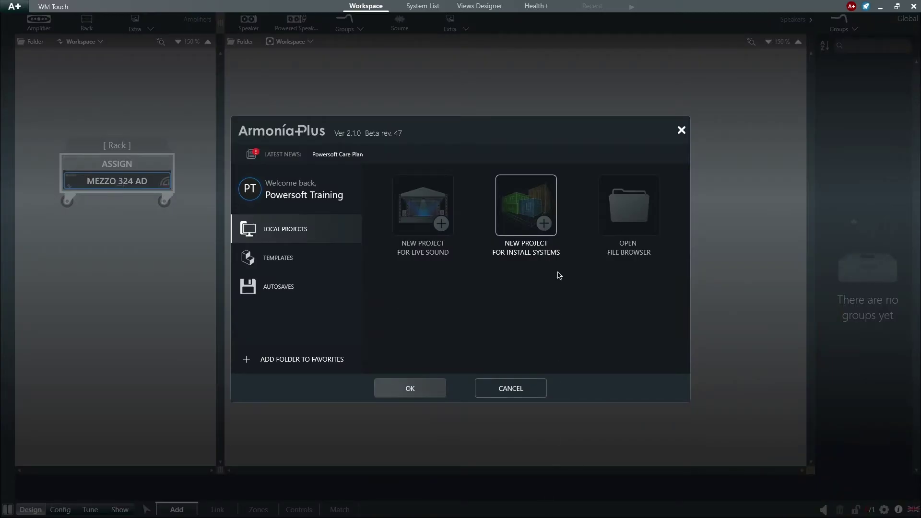
- Close the start window and place a WM Touch panel above the Streaming, Radio, TV and Mini-Jack sources
{"action": "left_click", "coordinate": [682, 131]}
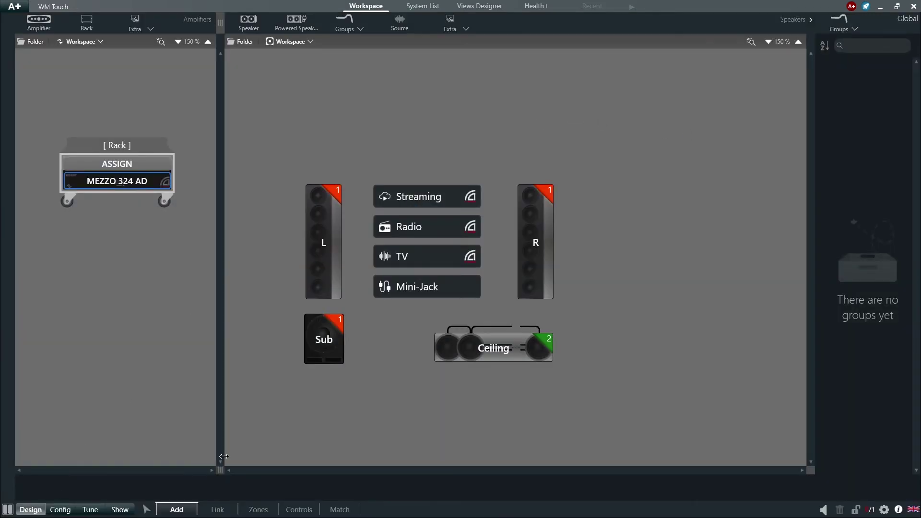
{"action": "left_click", "coordinate": [297, 509]}
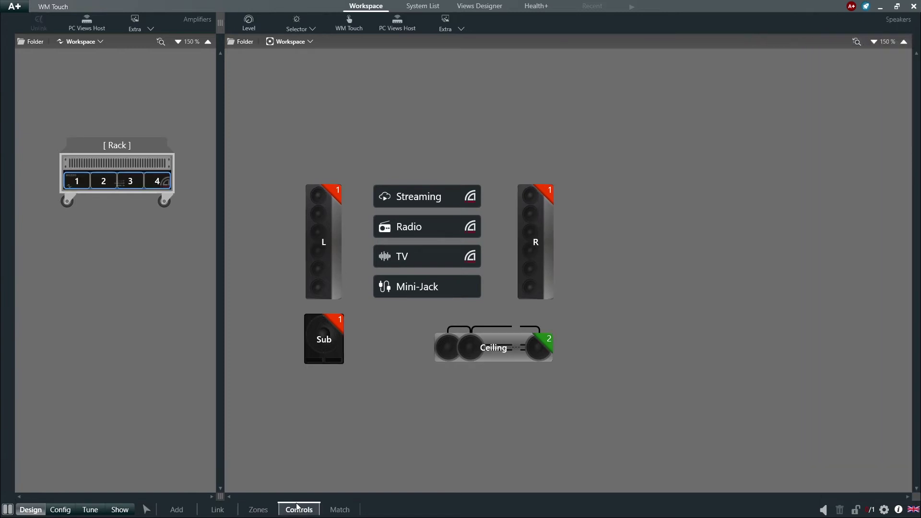
{"action": "left_click", "coordinate": [363, 19]}
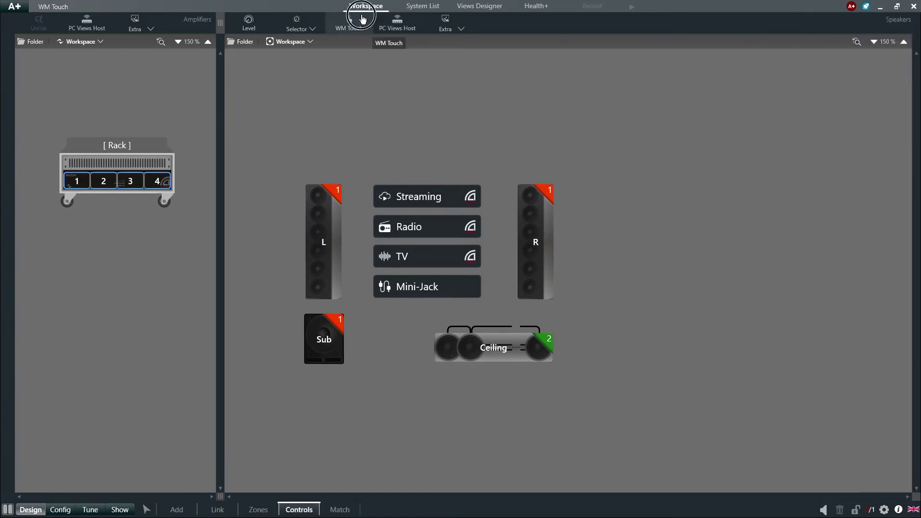
{"action": "left_click_drag", "start_coordinate": [363, 19], "coordinate": [428, 149]}
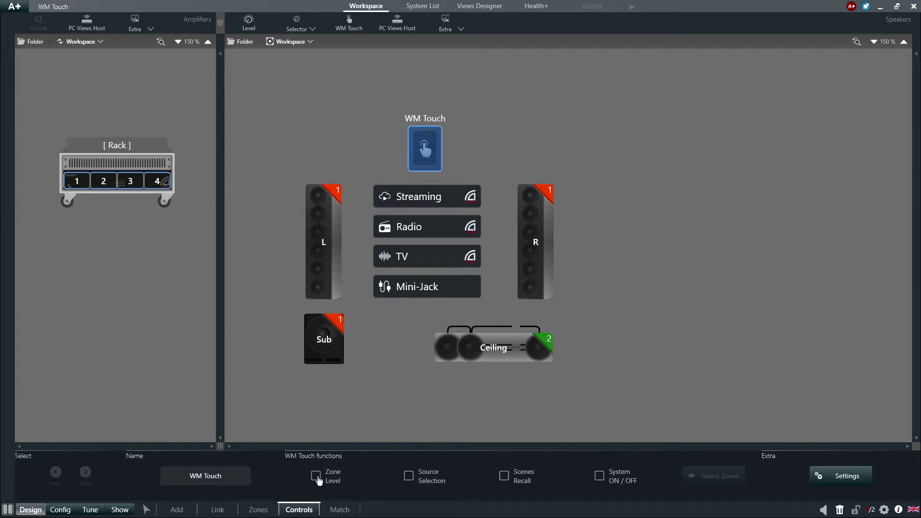
- Enable Zone Level for Zone (1) and Zone (2) with Multiselect on, then enable Source Selection
{"action": "left_click", "coordinate": [316, 476]}
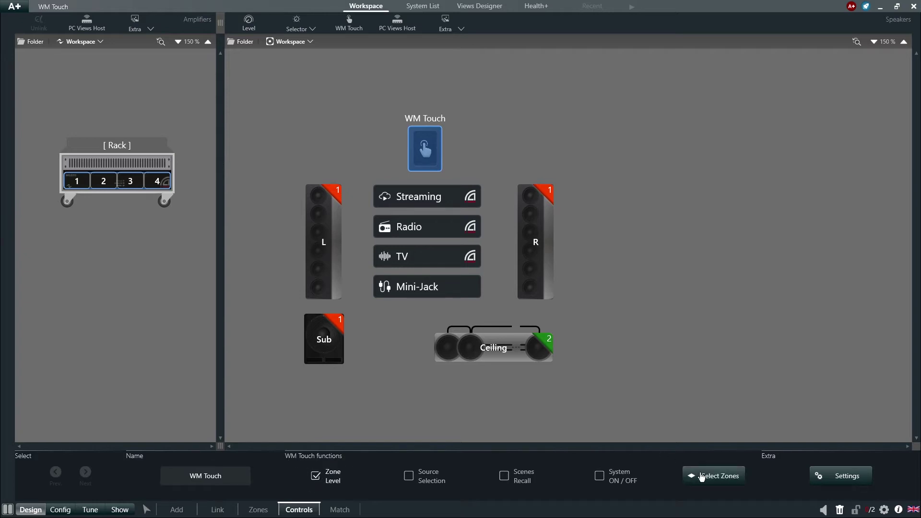
{"action": "left_click", "coordinate": [701, 477]}
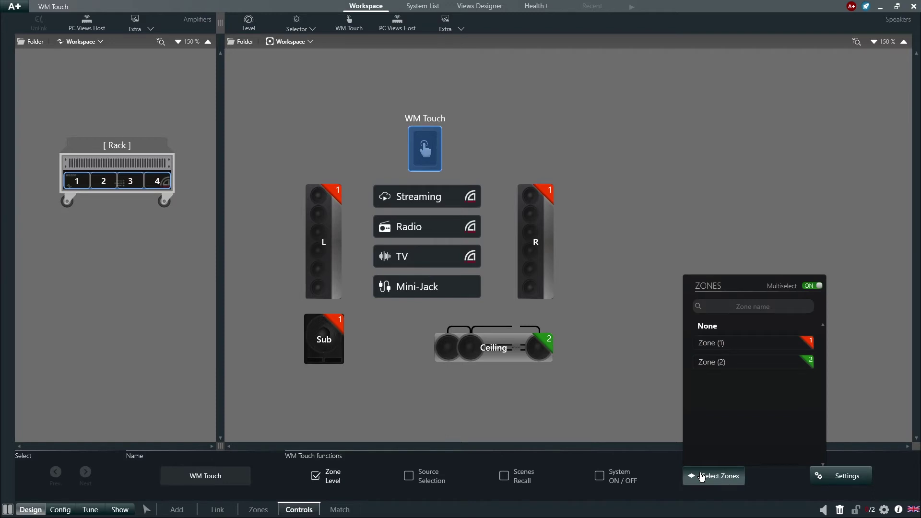
{"action": "left_click", "coordinate": [763, 346]}
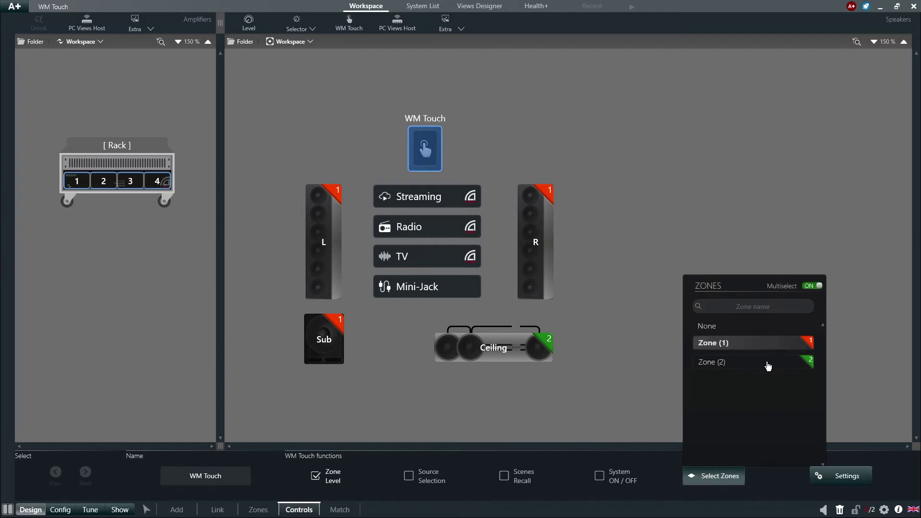
{"action": "left_click", "coordinate": [767, 365]}
{"action": "left_click", "coordinate": [768, 365]}
{"action": "left_click", "coordinate": [814, 285]}
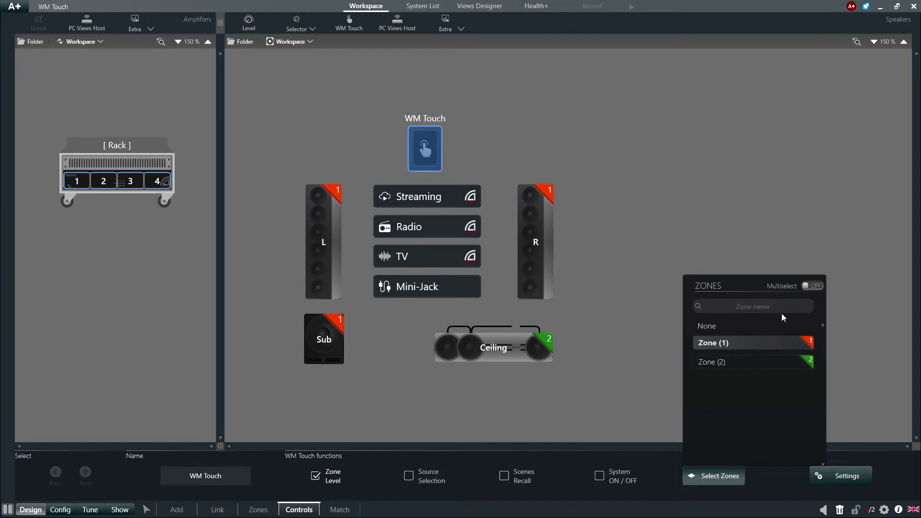
{"action": "left_click", "coordinate": [765, 363]}
{"action": "left_click", "coordinate": [768, 347]}
{"action": "left_click", "coordinate": [814, 286]}
{"action": "left_click", "coordinate": [761, 363]}
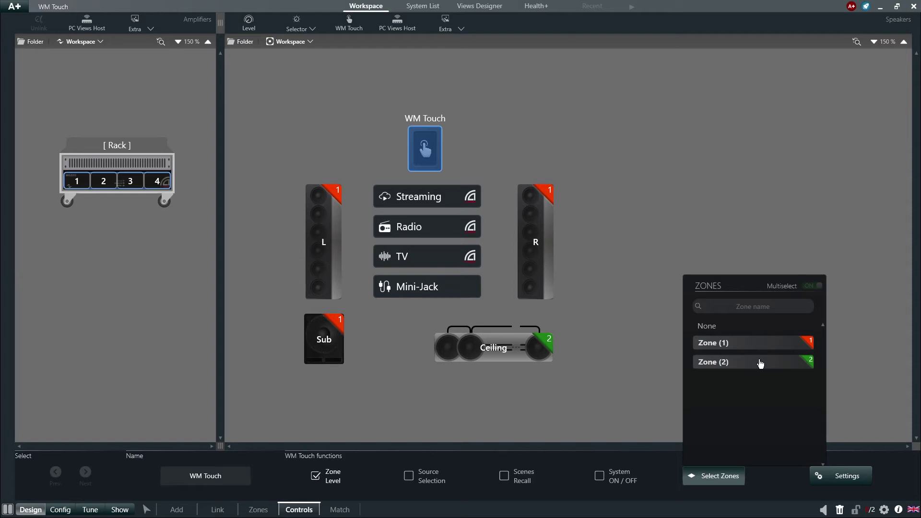
{"action": "left_click", "coordinate": [411, 497]}
{"action": "left_click", "coordinate": [409, 478]}
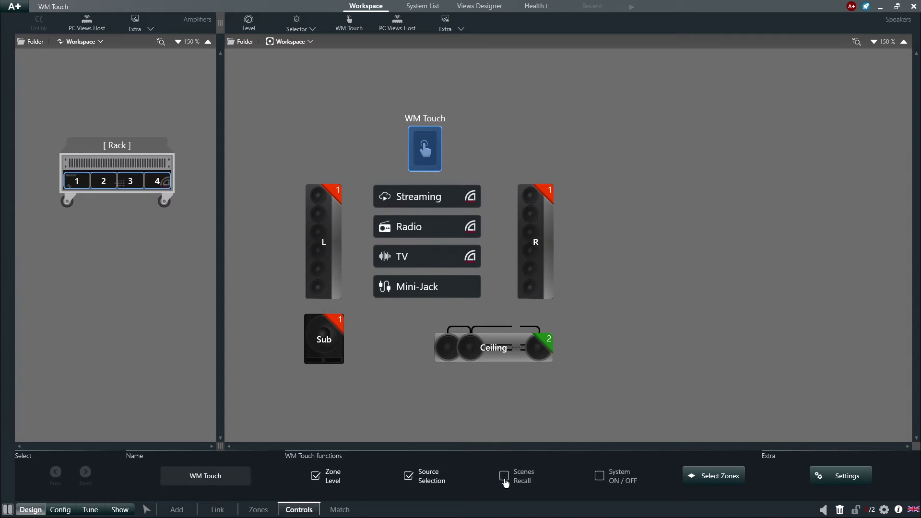
- Tick Scenes Recall and System ON / OFF in the WM Touch functions bar
{"action": "left_click", "coordinate": [504, 477]}
{"action": "left_click", "coordinate": [599, 477]}
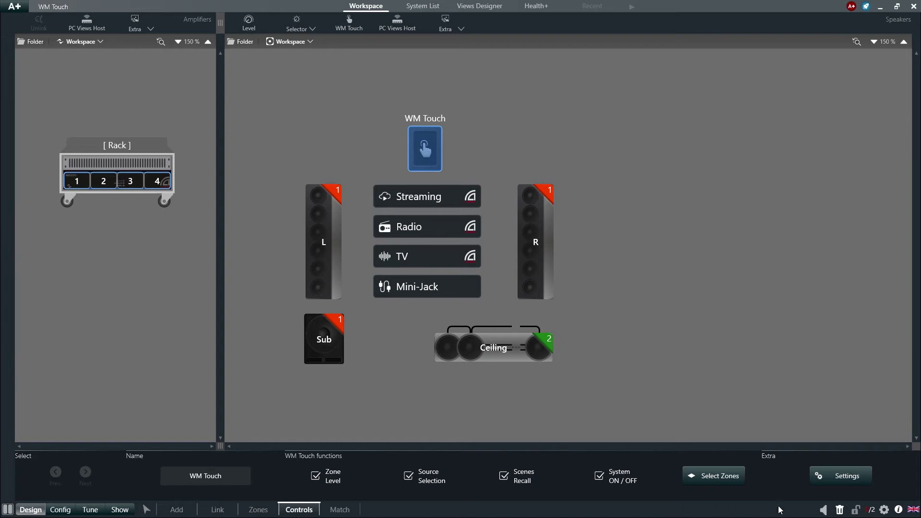
{"action": "left_click", "coordinate": [830, 480]}
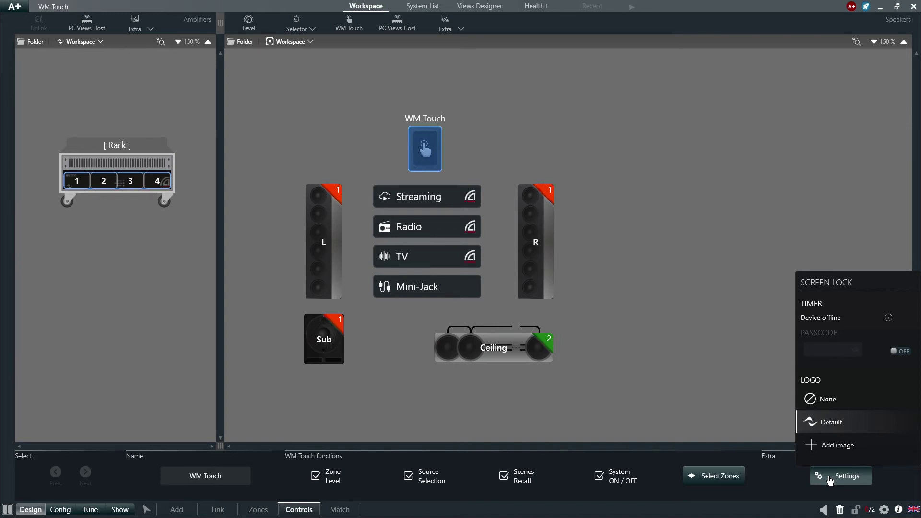
{"action": "left_click", "coordinate": [900, 352]}
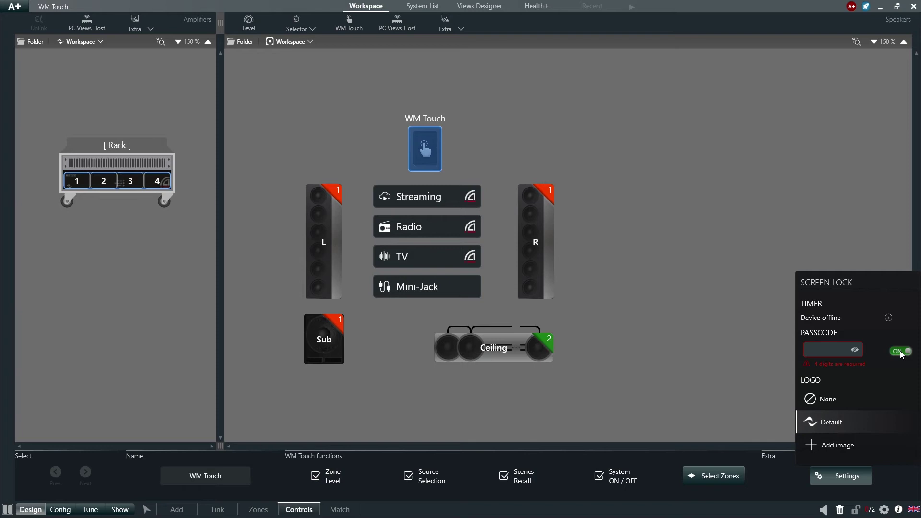
{"action": "left_click", "coordinate": [901, 352]}
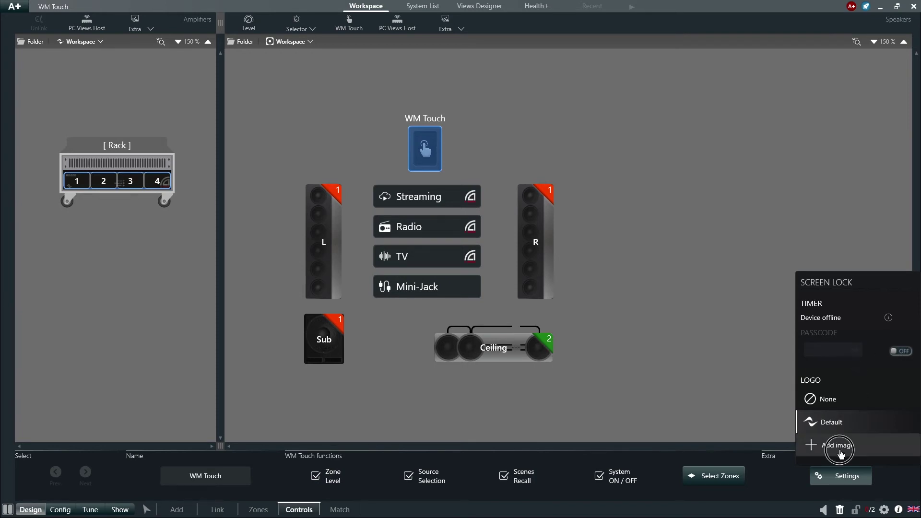
{"action": "left_click", "coordinate": [839, 445]}
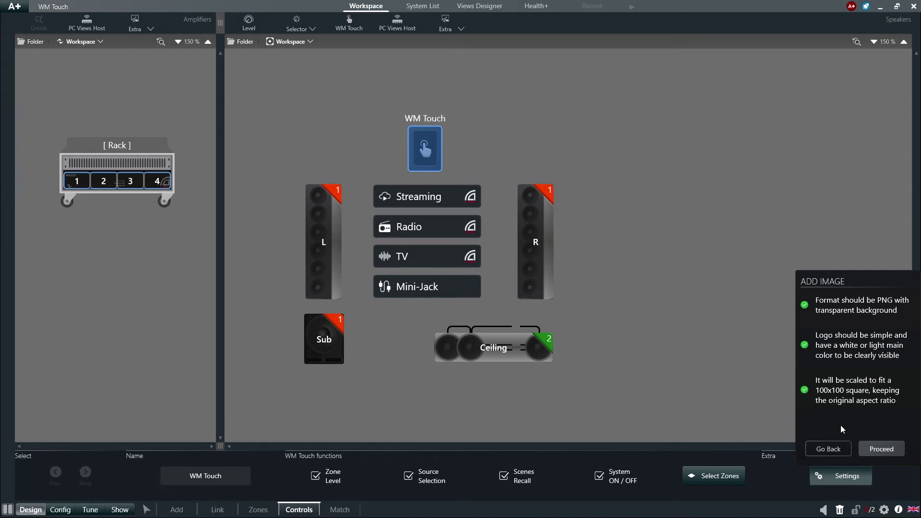
{"action": "left_click", "coordinate": [831, 451]}
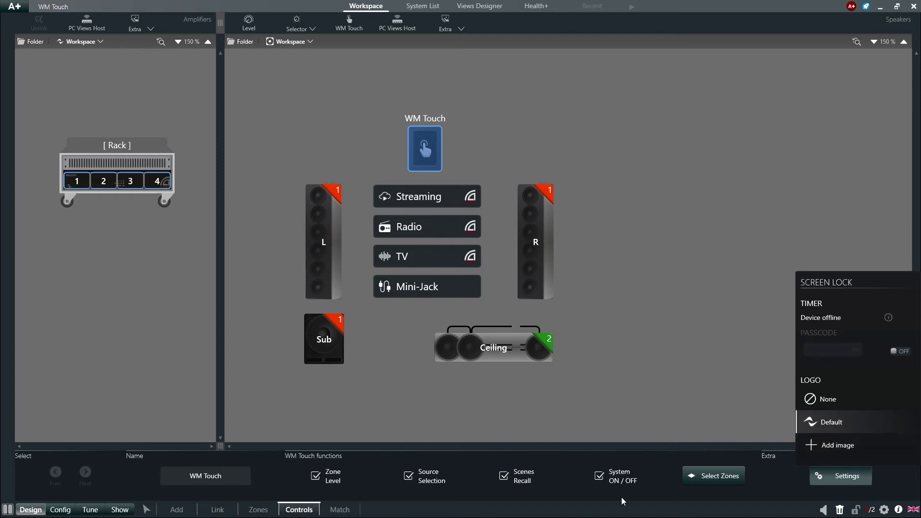
{"action": "left_click", "coordinate": [554, 498]}
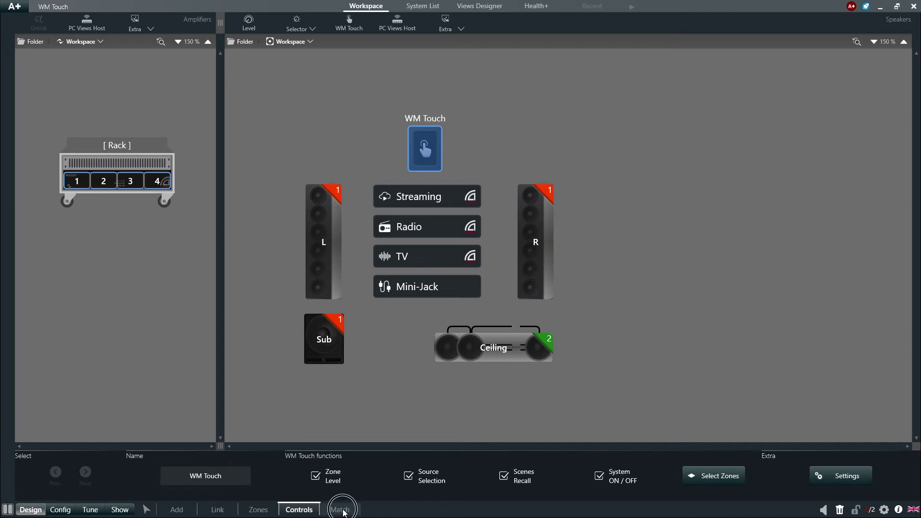
- Run Discovery in Match mode and match the WM Touch panel and MEZZO 324 AD rack to their discovered units
{"action": "left_click", "coordinate": [343, 511]}
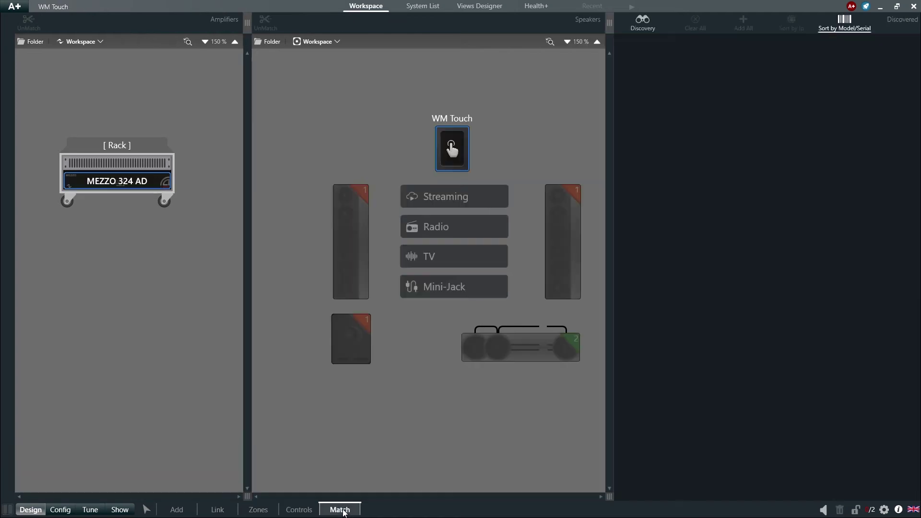
{"action": "left_click", "coordinate": [662, 24]}
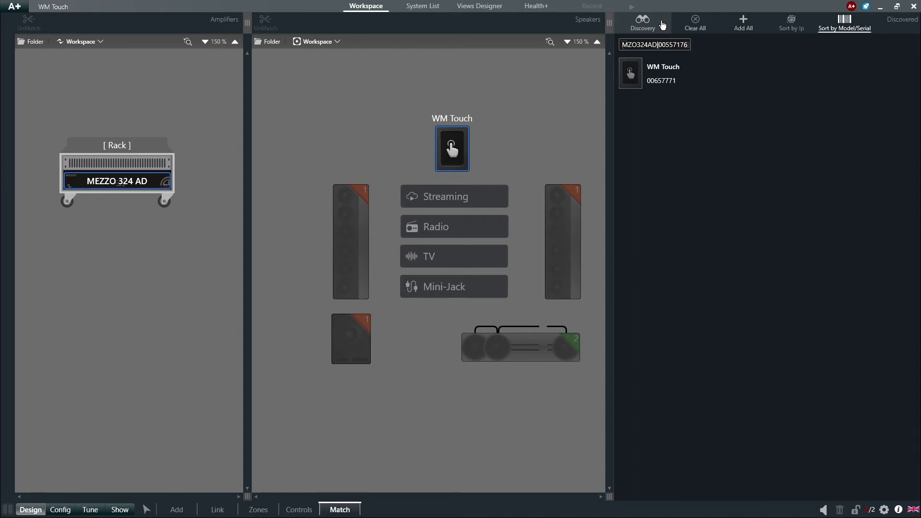
{"action": "left_click", "coordinate": [633, 74]}
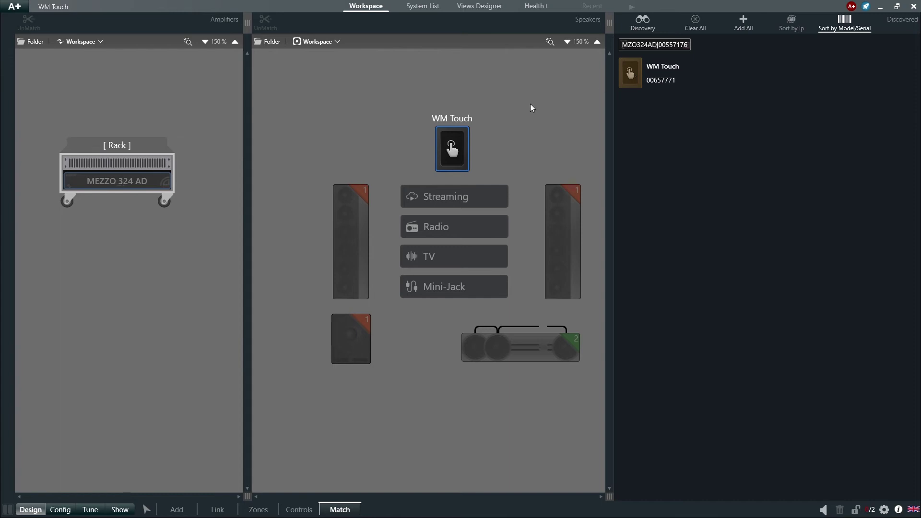
{"action": "left_click", "coordinate": [457, 144]}
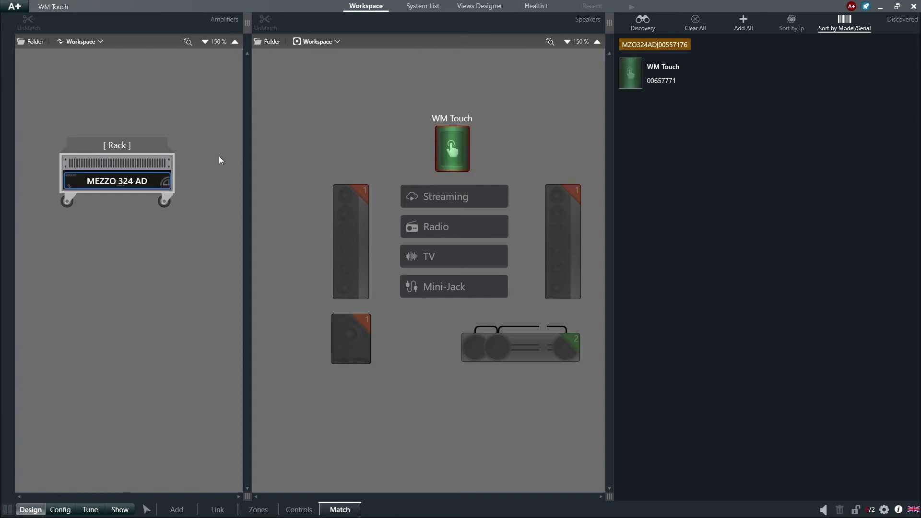
{"action": "left_click", "coordinate": [159, 180]}
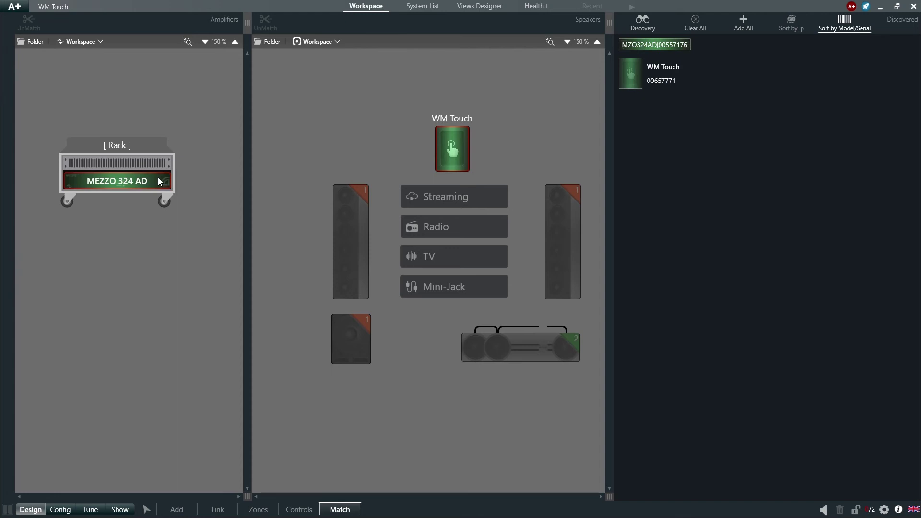
- Back in Controls, show the WM Touch panel's Views Host submenu with its preferred host and exclude options
{"action": "left_click", "coordinate": [298, 510]}
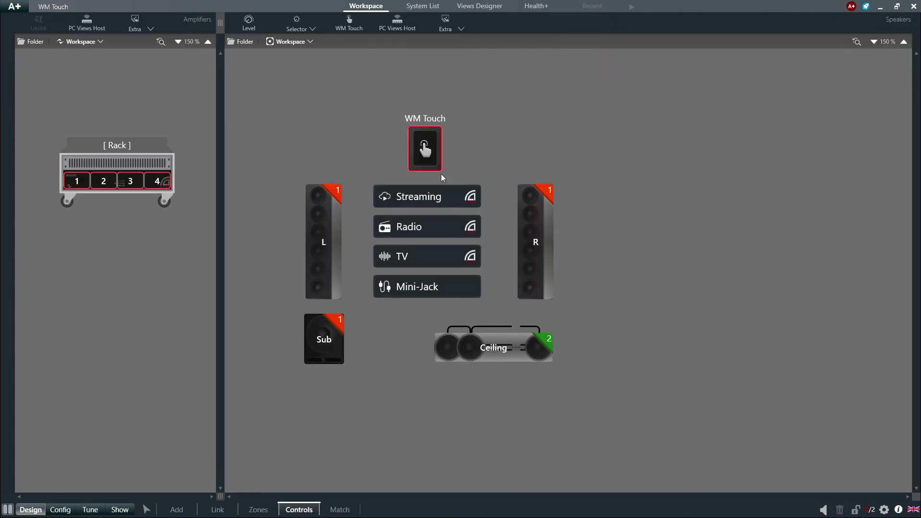
{"action": "right_click", "coordinate": [434, 151]}
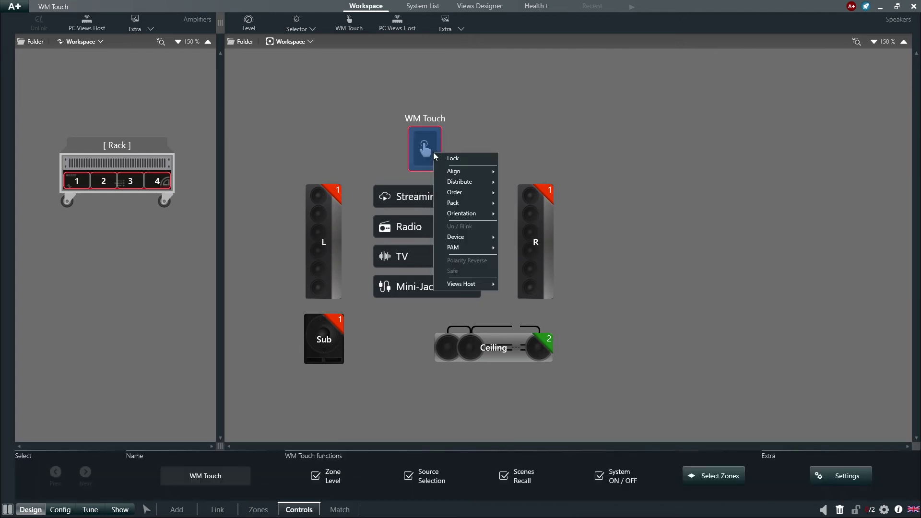
{"action": "mouse_move", "coordinate": [480, 287]}
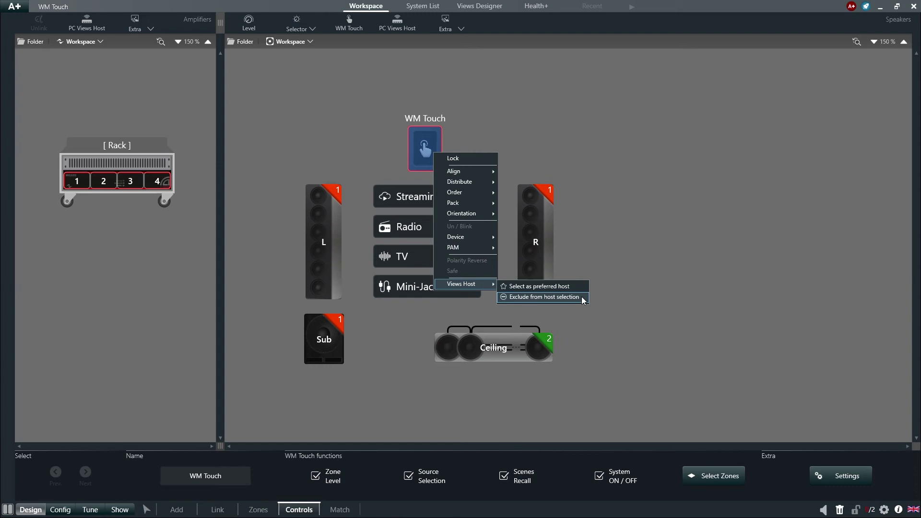
- In Project Properties > Views Host, make WM Touch the Preferred host, keeping this PC excluded
{"action": "left_click", "coordinate": [603, 231]}
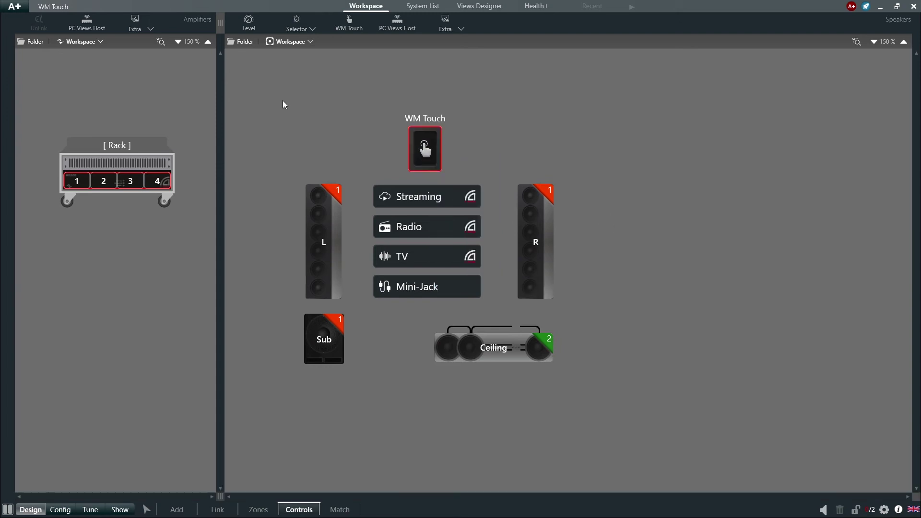
{"action": "left_click", "coordinate": [23, 9]}
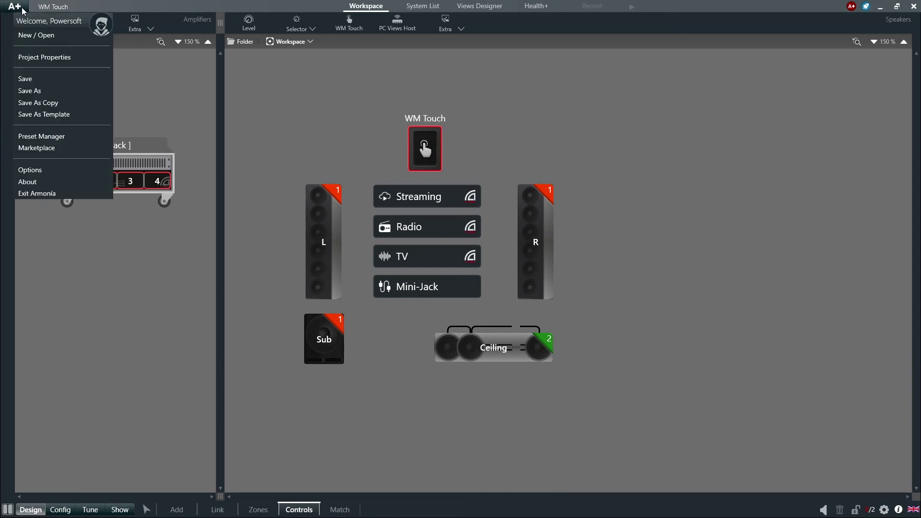
{"action": "left_click", "coordinate": [44, 57]}
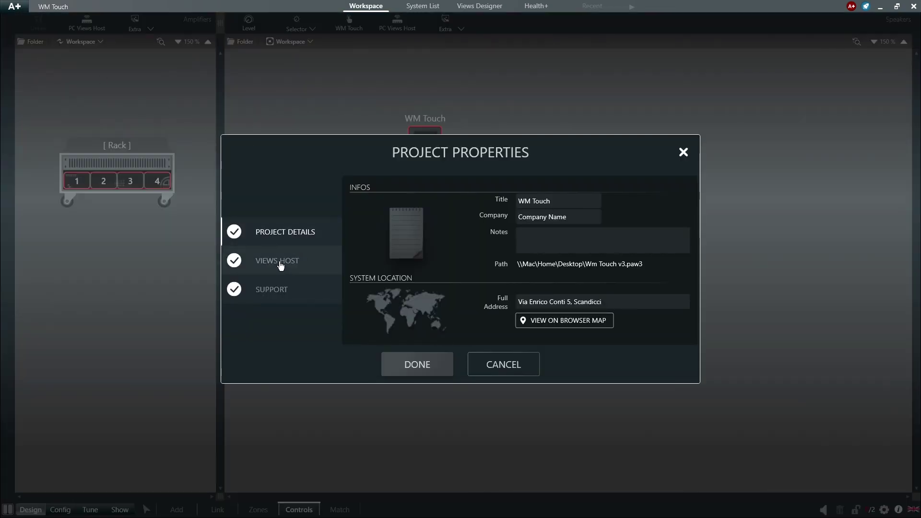
{"action": "left_click", "coordinate": [290, 265]}
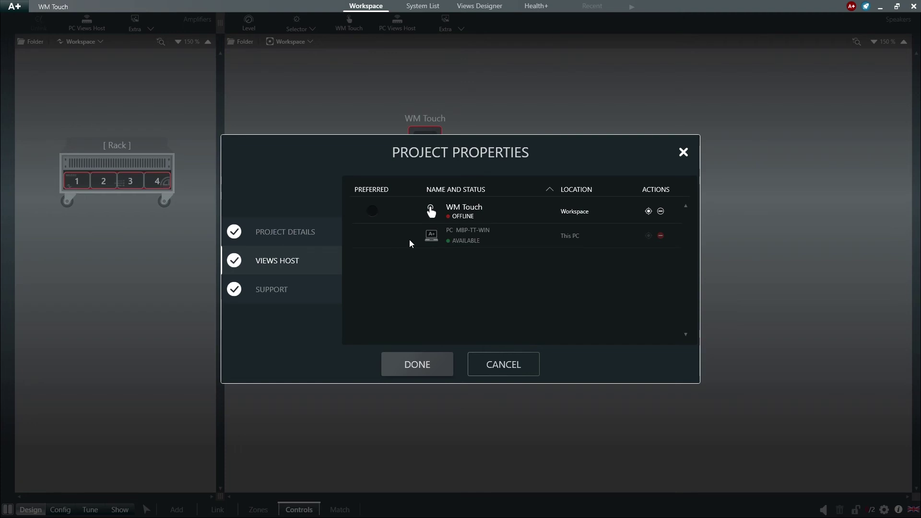
{"action": "left_click", "coordinate": [373, 212]}
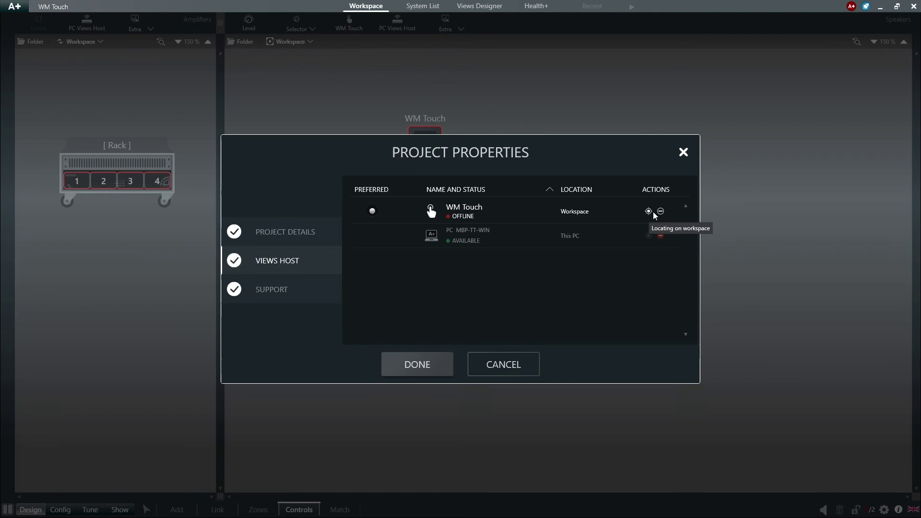
{"action": "left_click", "coordinate": [661, 236]}
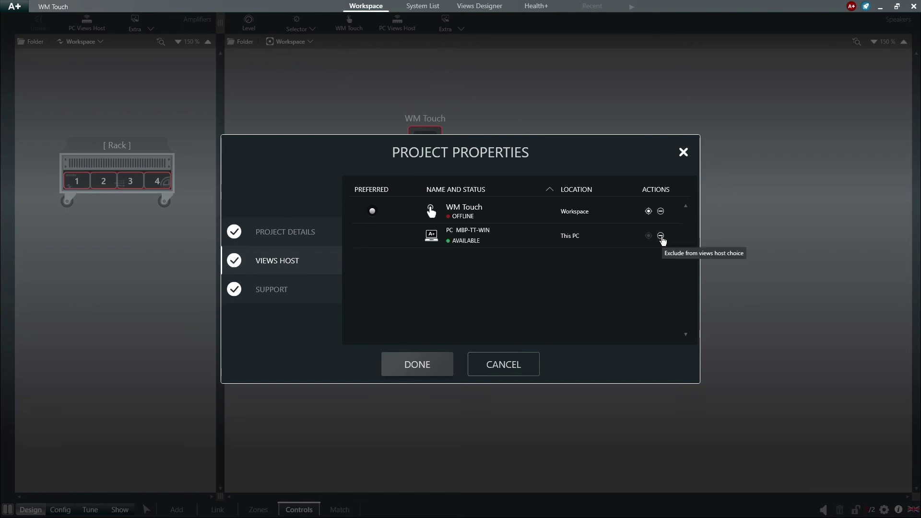
{"action": "left_click", "coordinate": [661, 236]}
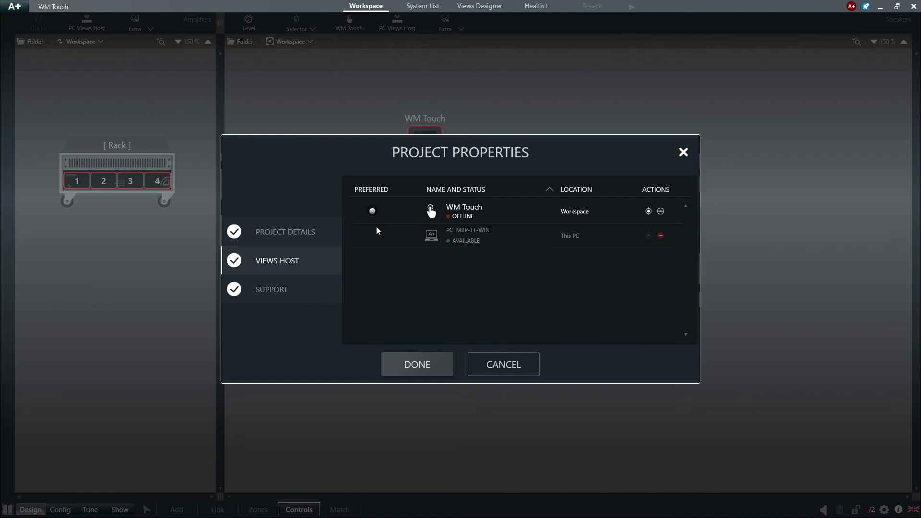
- Switch on the WM Touch screen-lock passcode in its Settings and enter a four-digit code
{"action": "left_click", "coordinate": [422, 370]}
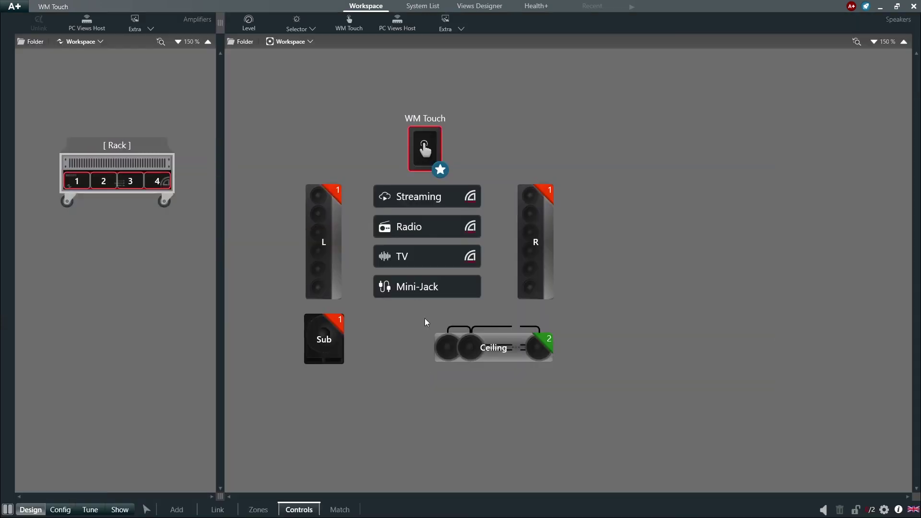
{"action": "left_click", "coordinate": [422, 150]}
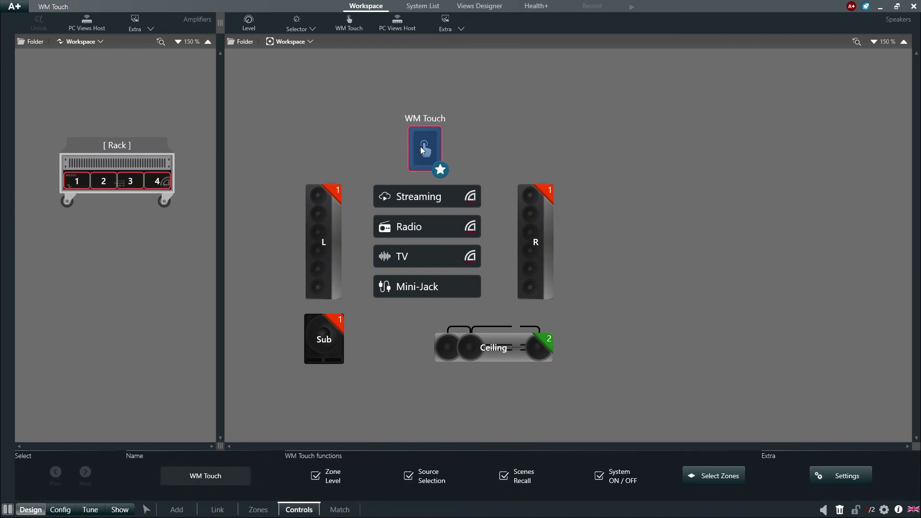
{"action": "left_click", "coordinate": [837, 485]}
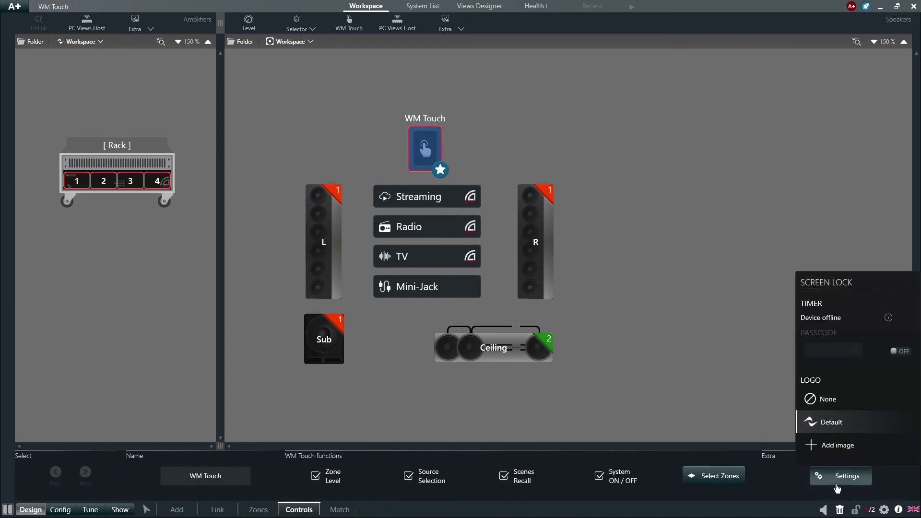
{"action": "left_click", "coordinate": [894, 353]}
{"action": "left_click", "coordinate": [828, 349]}
{"action": "type", "text": "12"}
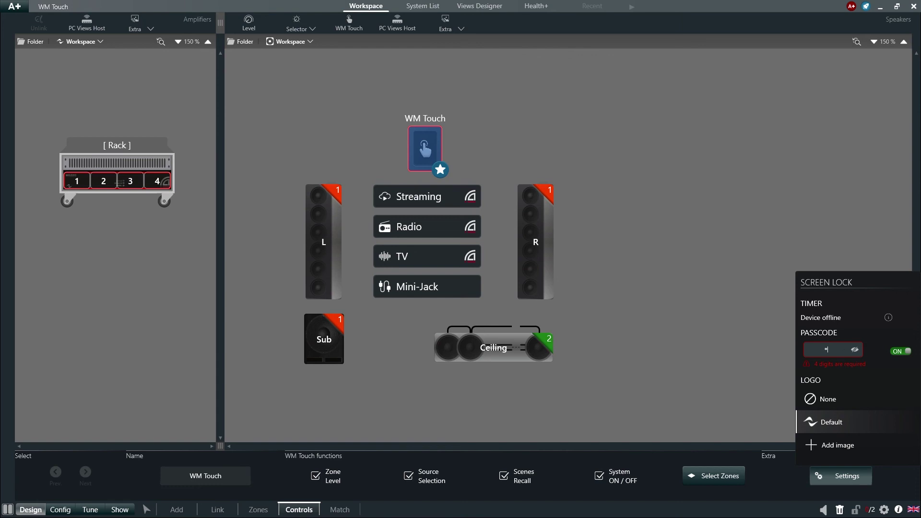
{"action": "type", "text": "34"}
{"action": "left_click", "coordinate": [855, 350]}
- Turn synchronization with the amplifiers on and select WM Touch in Config mode
{"action": "left_click", "coordinate": [851, 9]}
{"action": "left_click", "coordinate": [870, 47]}
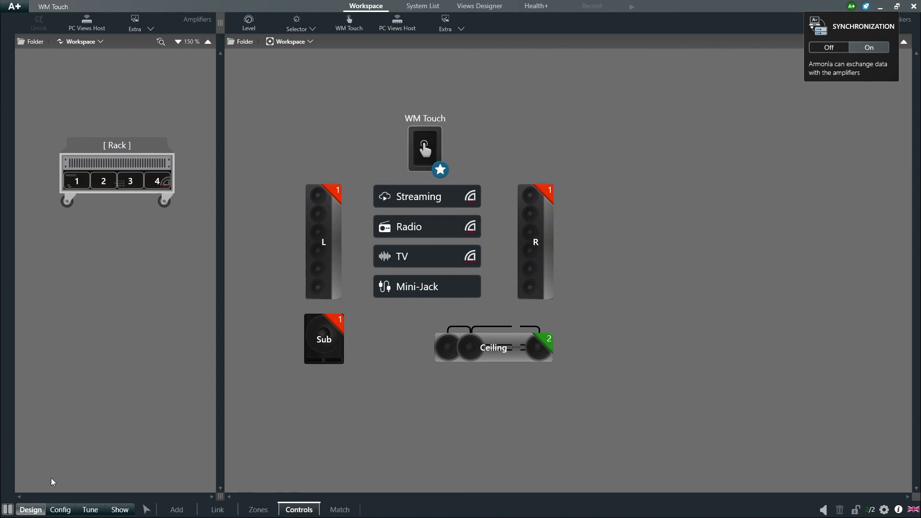
{"action": "left_click", "coordinate": [66, 510]}
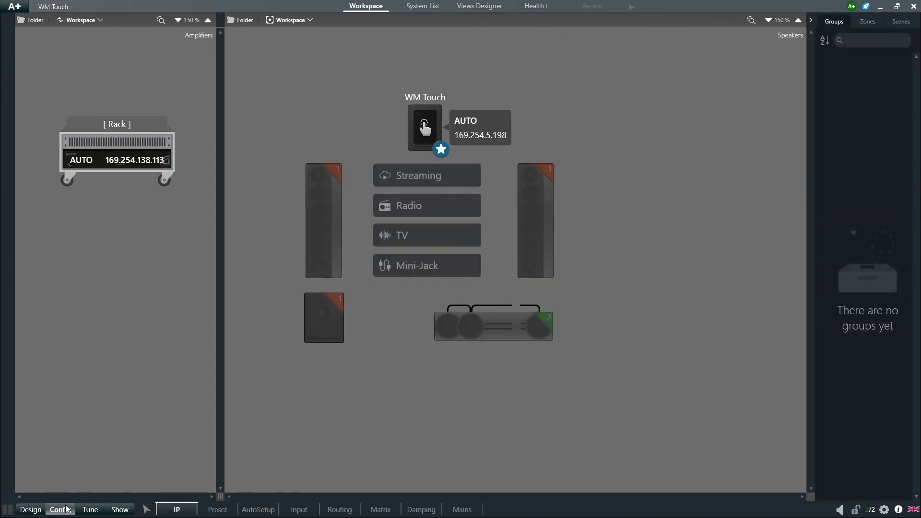
{"action": "left_click", "coordinate": [425, 139]}
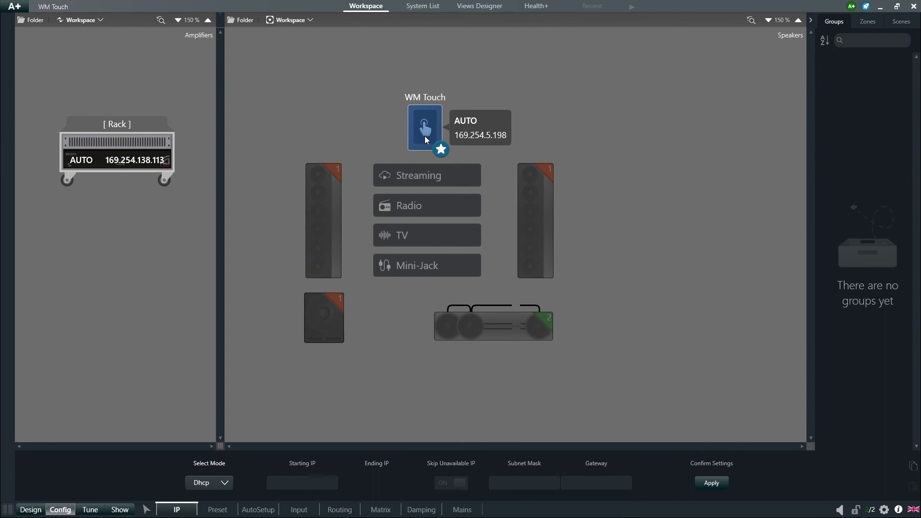
- Leave WM Touch's IP Select Mode on Dhcp after trying Static, then start Controls and Views running
{"action": "left_click", "coordinate": [226, 485]}
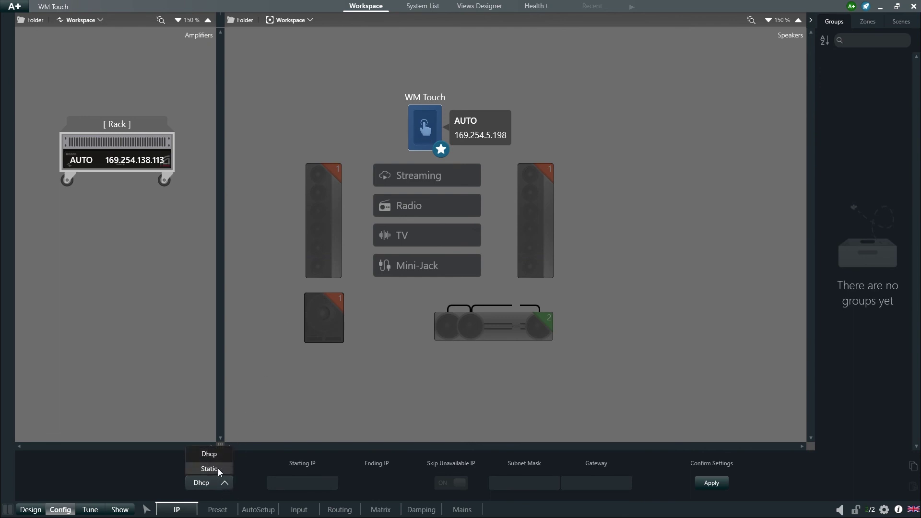
{"action": "left_click", "coordinate": [220, 467]}
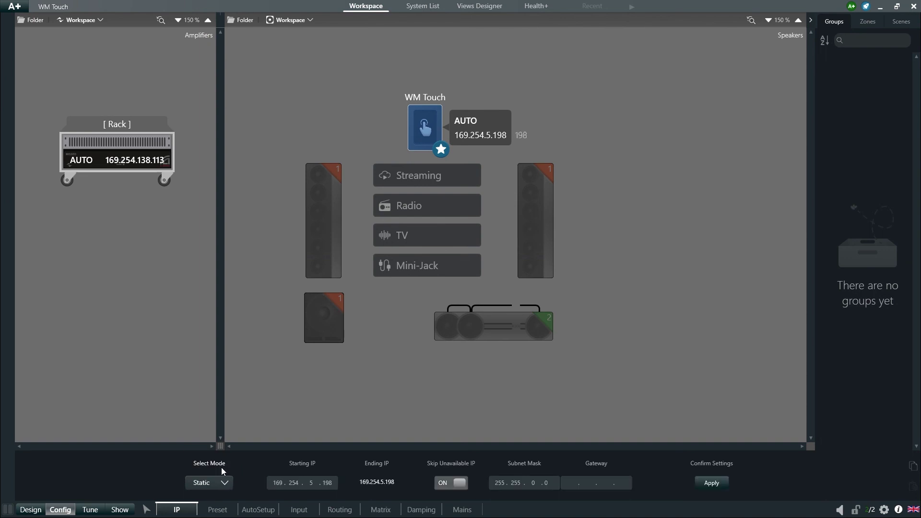
{"action": "left_click", "coordinate": [223, 483]}
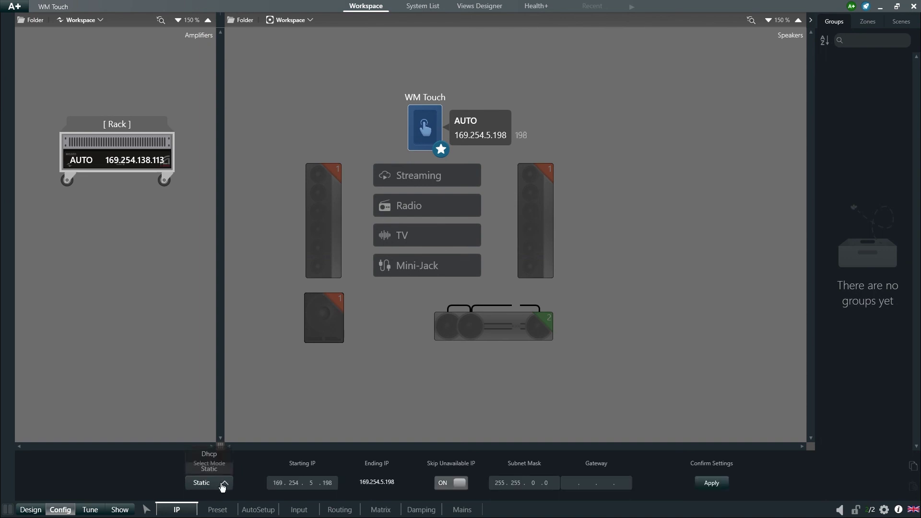
{"action": "left_click", "coordinate": [219, 454]}
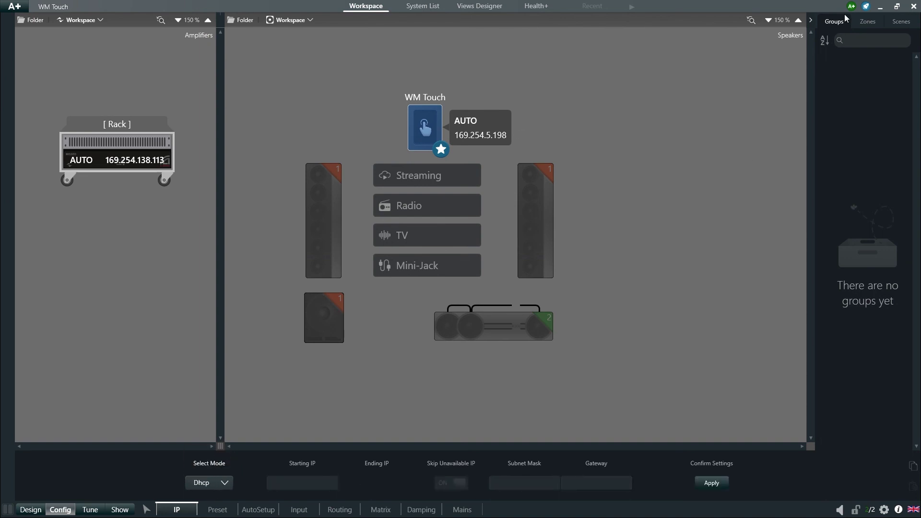
{"action": "left_click", "coordinate": [865, 9]}
{"action": "left_click", "coordinate": [886, 46]}
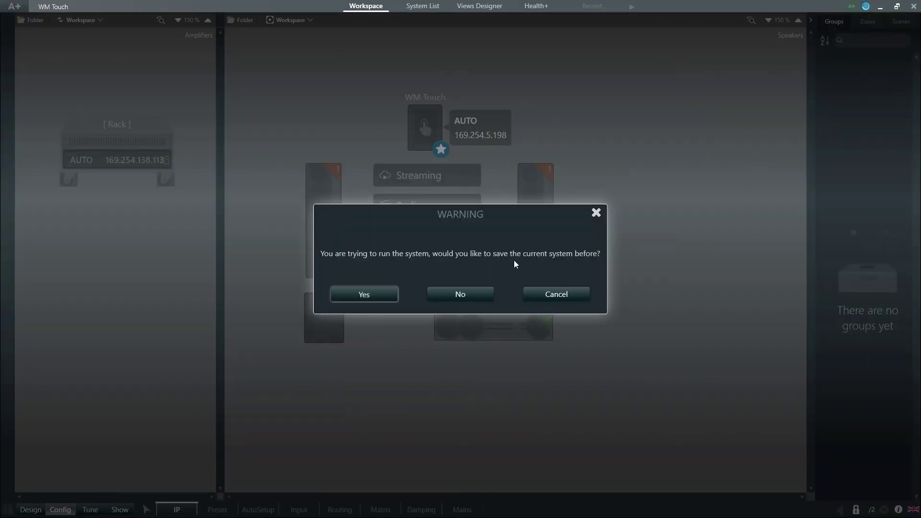
- Answer No to the save warning so the system starts running
{"action": "left_click", "coordinate": [479, 294]}
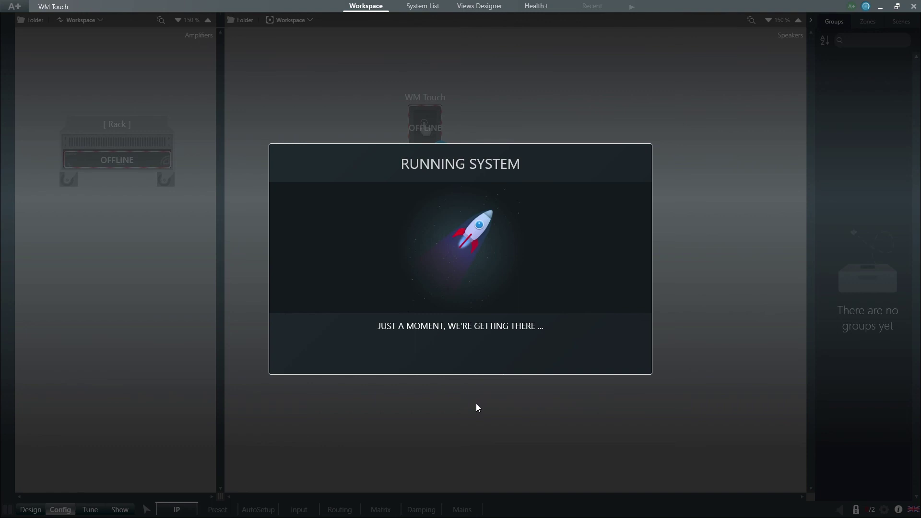